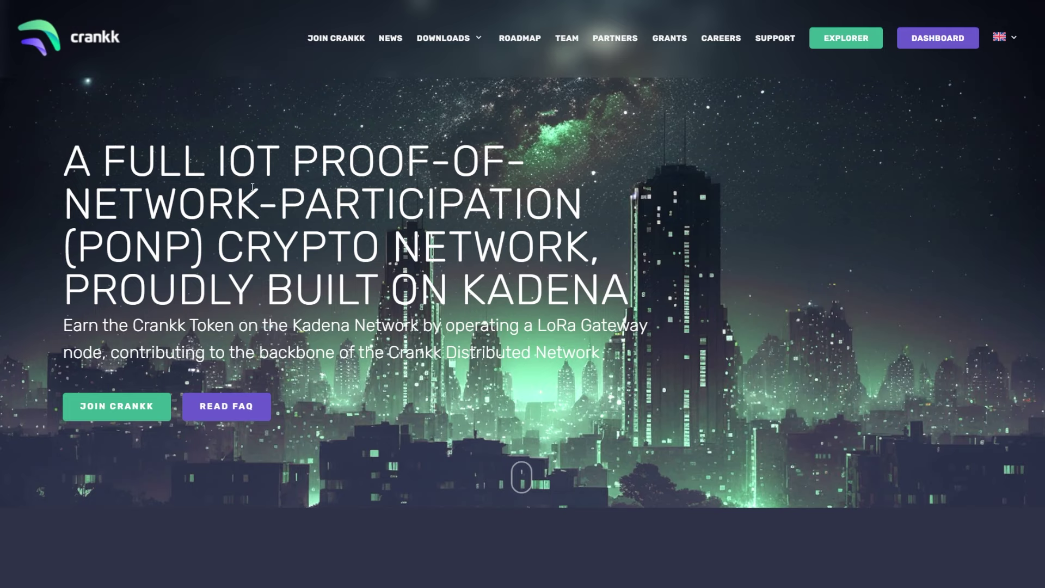
- Read through the Crankk homepage from the introduction and Built on Kadena section to the global network statistics
{"action": "scroll", "coordinate": [504, 223], "scroll_direction": "down", "scroll_amount": 8}
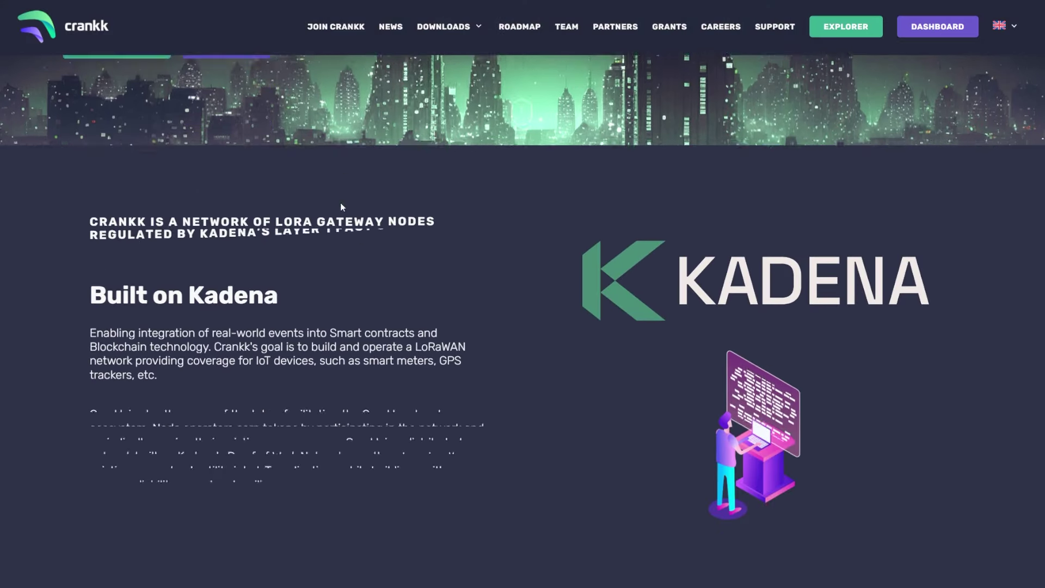
{"action": "scroll", "coordinate": [338, 205], "scroll_direction": "down", "scroll_amount": 5}
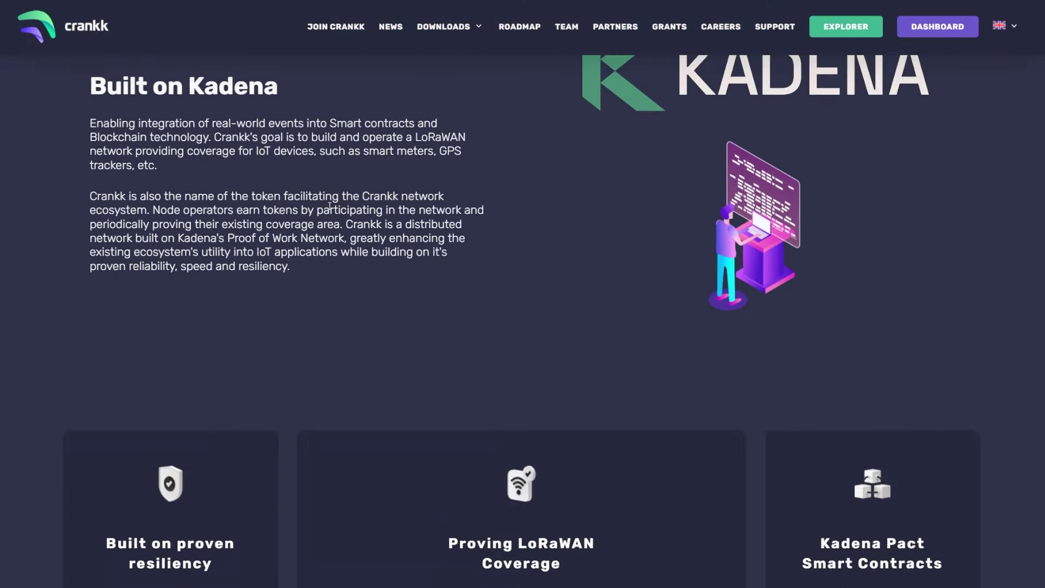
{"action": "scroll", "coordinate": [335, 204], "scroll_direction": "down", "scroll_amount": 2}
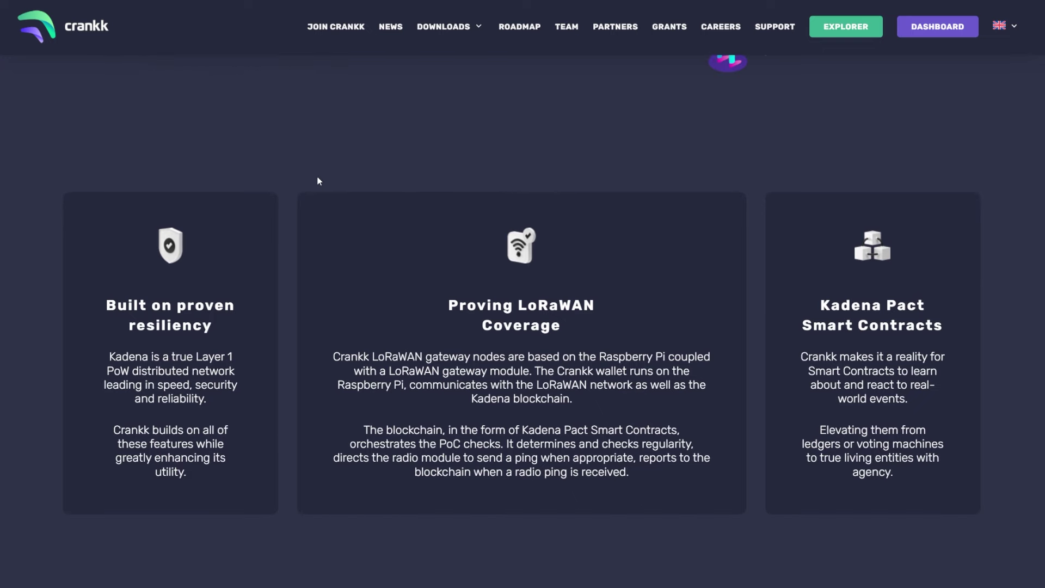
{"action": "scroll", "coordinate": [251, 153], "scroll_direction": "down", "scroll_amount": 4}
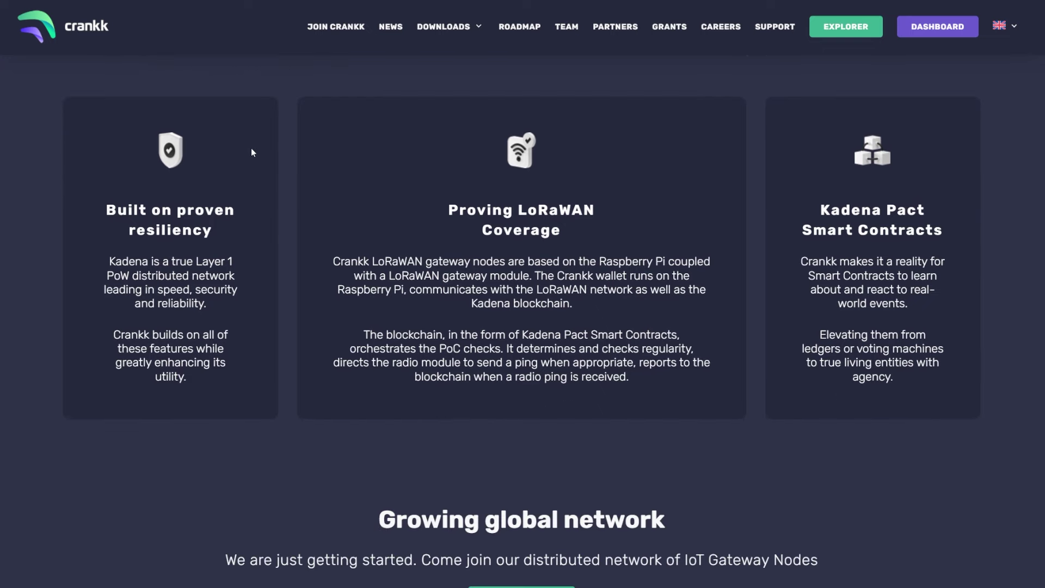
{"action": "scroll", "coordinate": [245, 157], "scroll_direction": "down", "scroll_amount": 5}
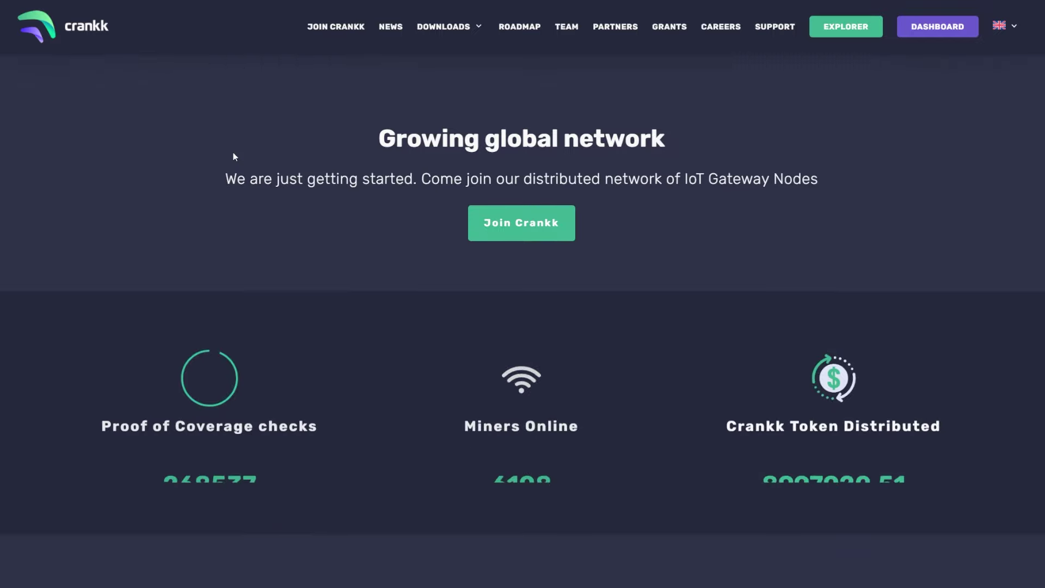
{"action": "scroll", "coordinate": [233, 158], "scroll_direction": "down", "scroll_amount": 2}
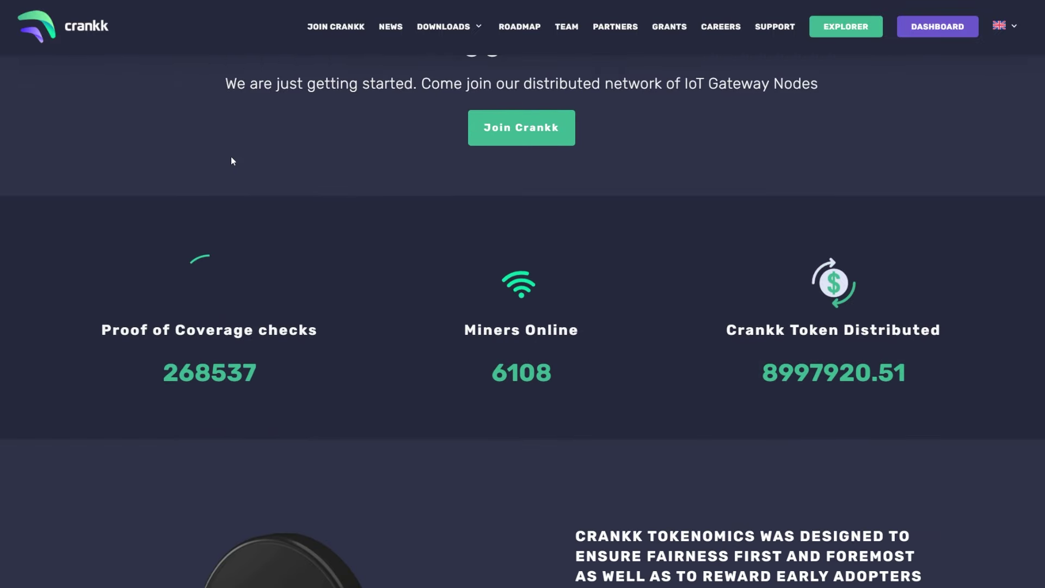
{"action": "scroll", "coordinate": [231, 159], "scroll_direction": "down", "scroll_amount": 1}
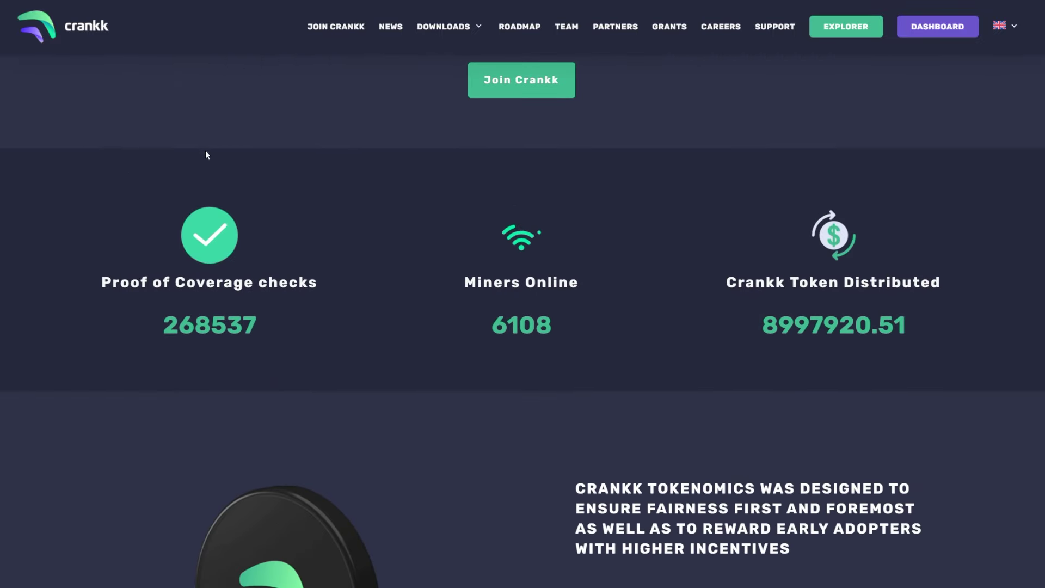
{"action": "scroll", "coordinate": [363, 171], "scroll_direction": "down", "scroll_amount": 2}
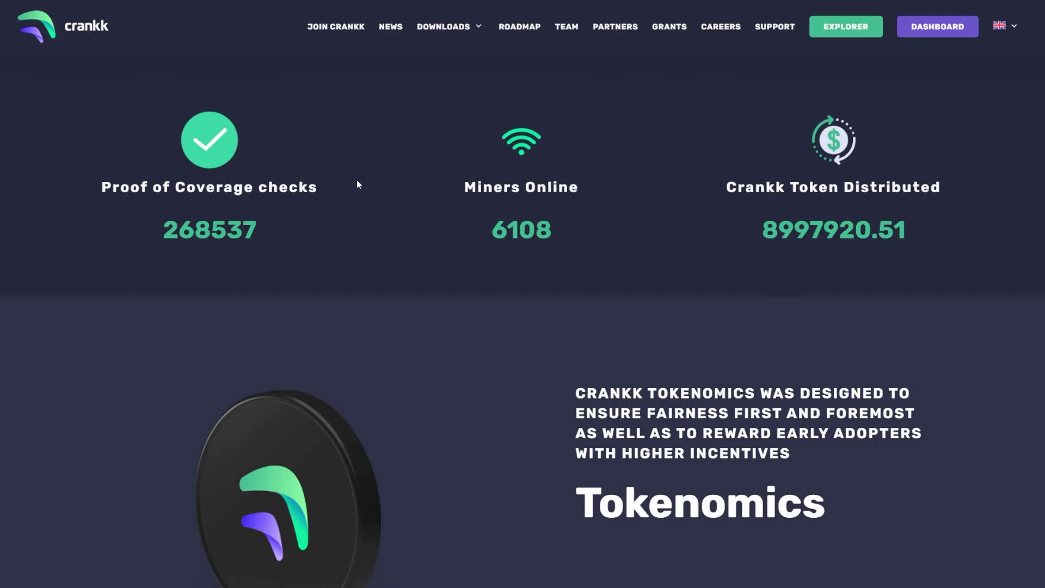
{"action": "scroll", "coordinate": [347, 208], "scroll_direction": "down", "scroll_amount": 1}
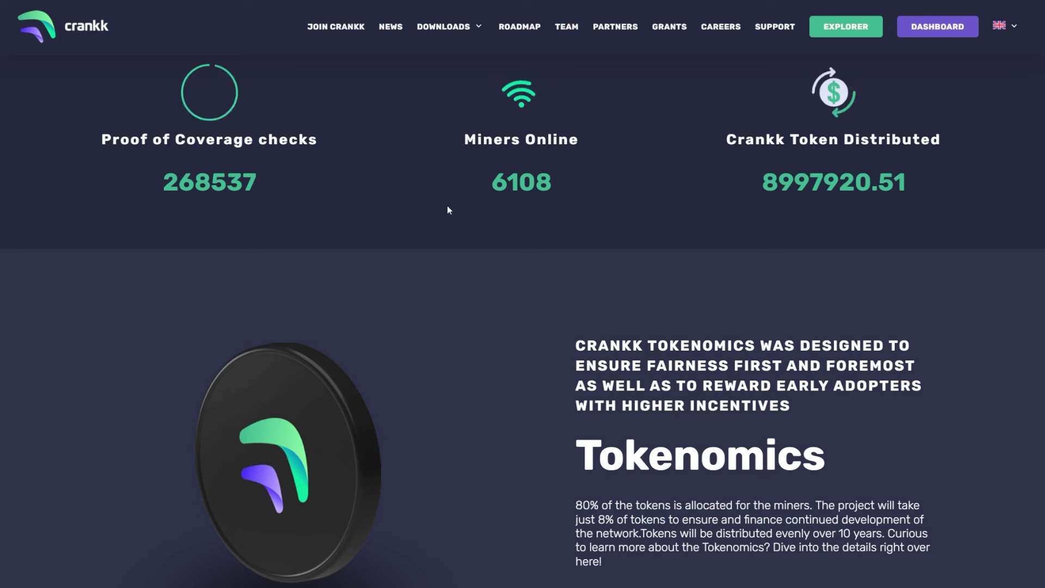
- Examine the network statistics and Tokenomics section of the Crankk homepage, and go back up to the Built on Kadena section
{"action": "scroll", "coordinate": [469, 191], "scroll_direction": "up", "scroll_amount": 2}
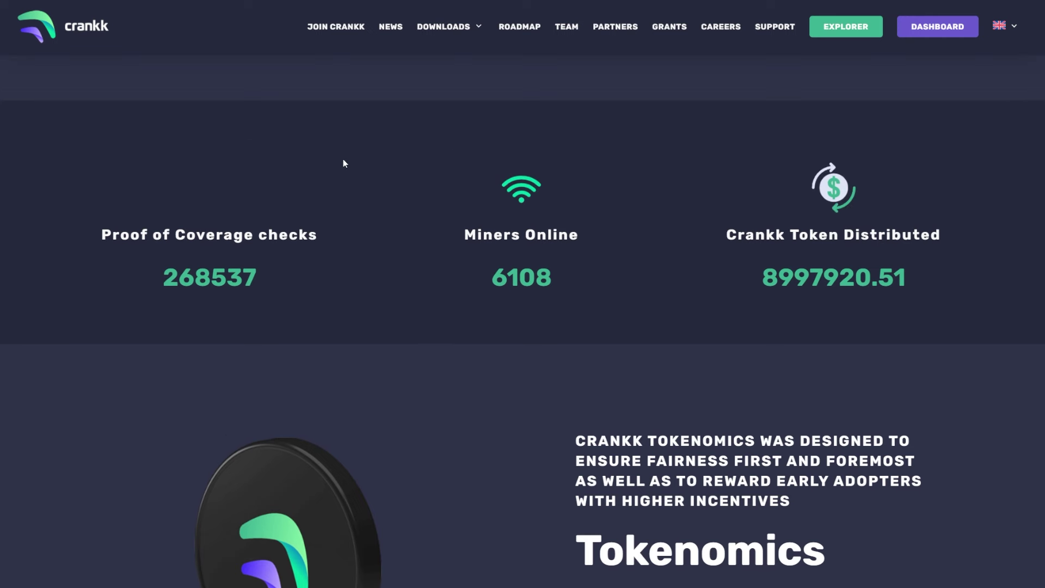
{"action": "scroll", "coordinate": [352, 176], "scroll_direction": "down", "scroll_amount": 2}
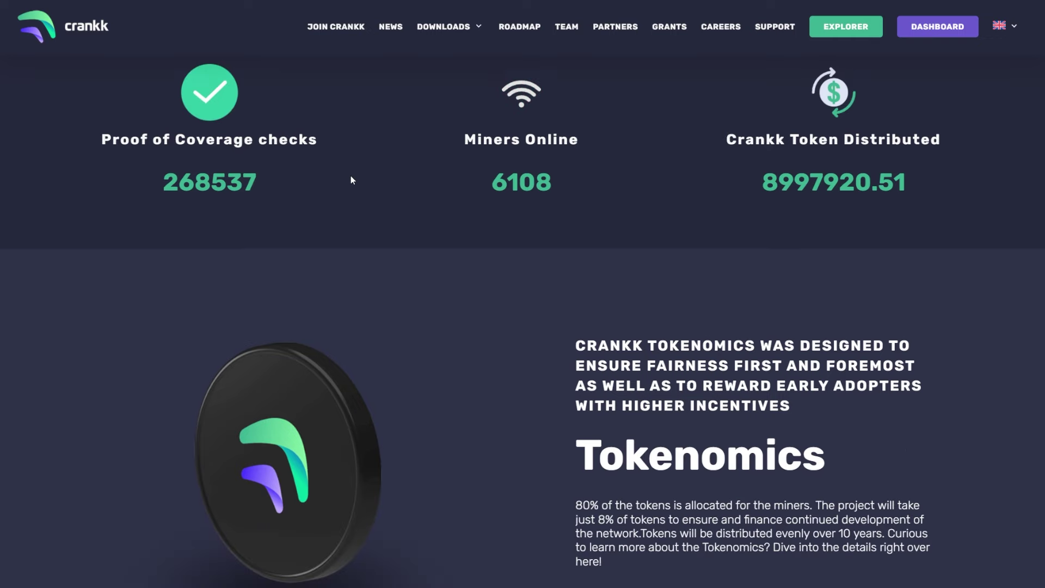
{"action": "scroll", "coordinate": [351, 179], "scroll_direction": "down", "scroll_amount": 3}
{"action": "scroll", "coordinate": [350, 184], "scroll_direction": "down", "scroll_amount": 5}
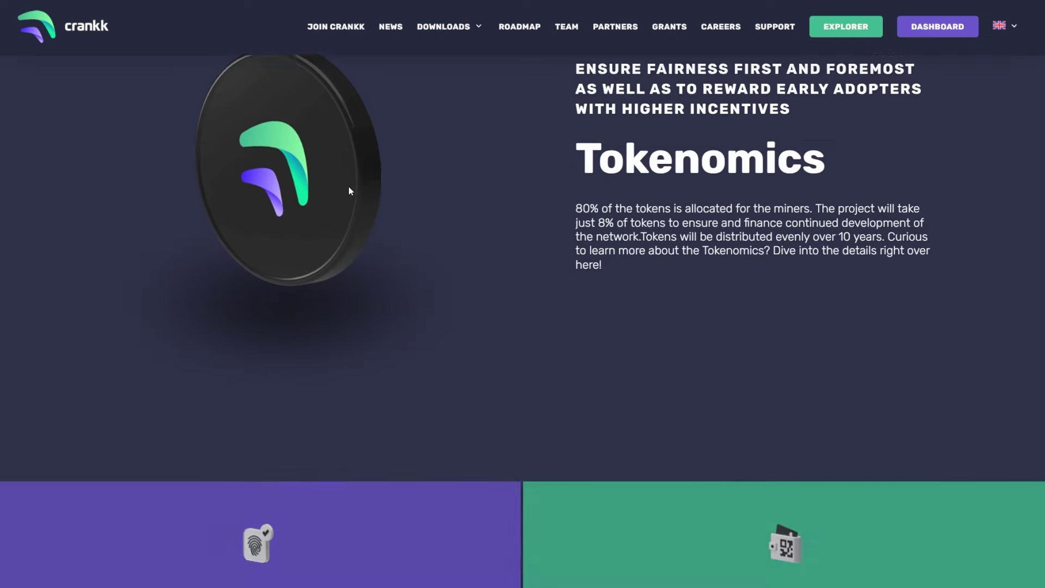
{"action": "scroll", "coordinate": [421, 175], "scroll_direction": "up", "scroll_amount": 6}
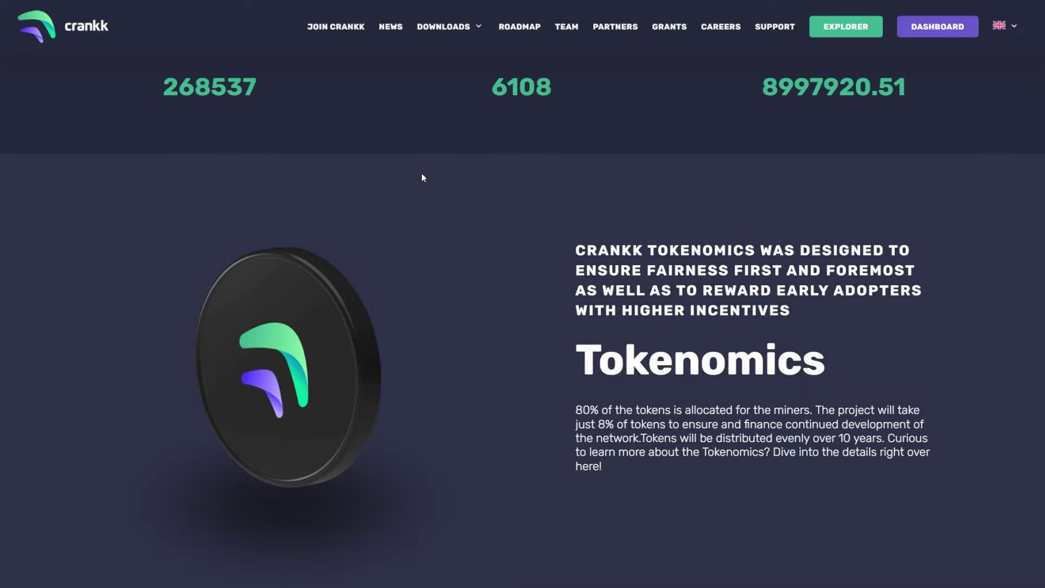
{"action": "scroll", "coordinate": [474, 158], "scroll_direction": "up", "scroll_amount": 4}
{"action": "scroll", "coordinate": [473, 160], "scroll_direction": "up", "scroll_amount": 10}
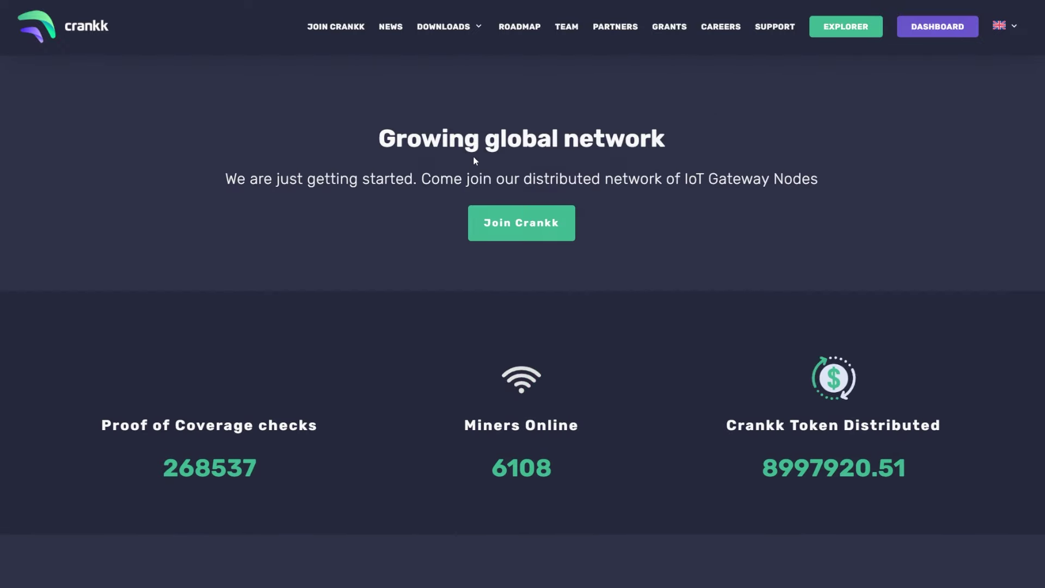
{"action": "scroll", "coordinate": [472, 160], "scroll_direction": "up", "scroll_amount": 9}
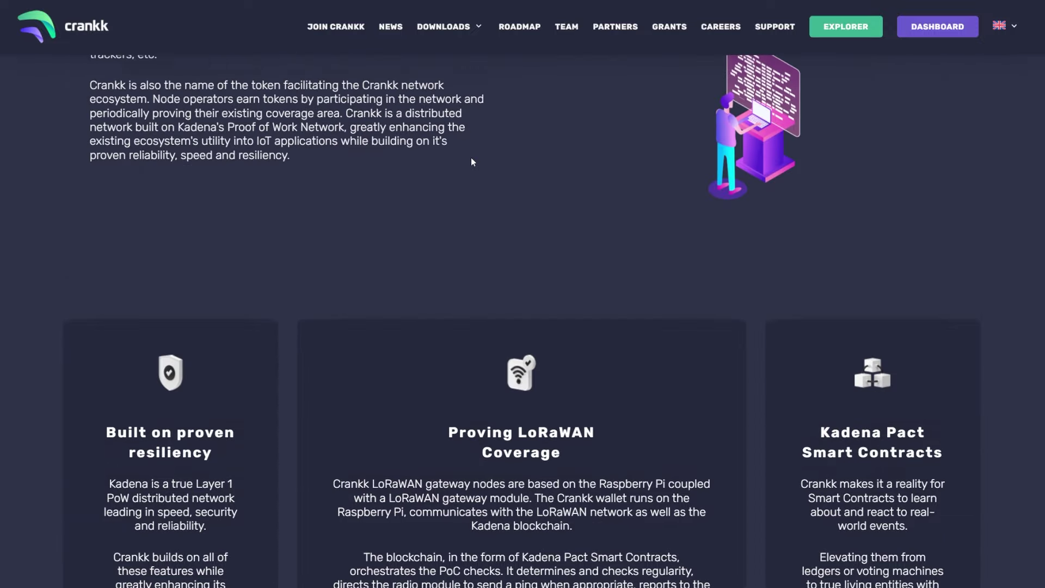
{"action": "scroll", "coordinate": [469, 158], "scroll_direction": "up", "scroll_amount": 6}
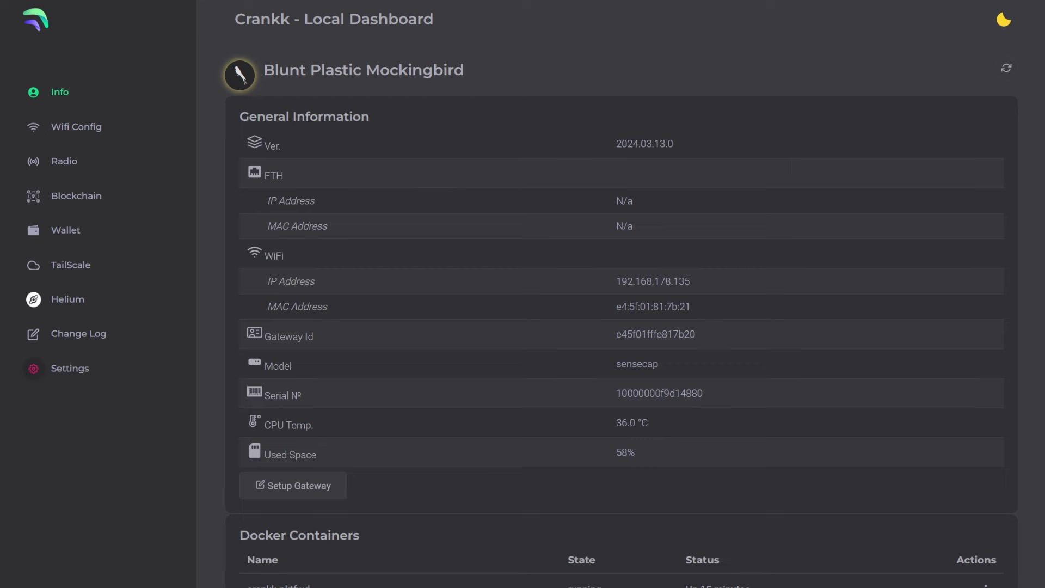
- Enable test group participation in the gateway's settings, choose version Beta (2024.06.07.0) and save it
{"action": "left_click", "coordinate": [70, 370]}
{"action": "scroll", "coordinate": [430, 198], "scroll_direction": "down", "scroll_amount": 3}
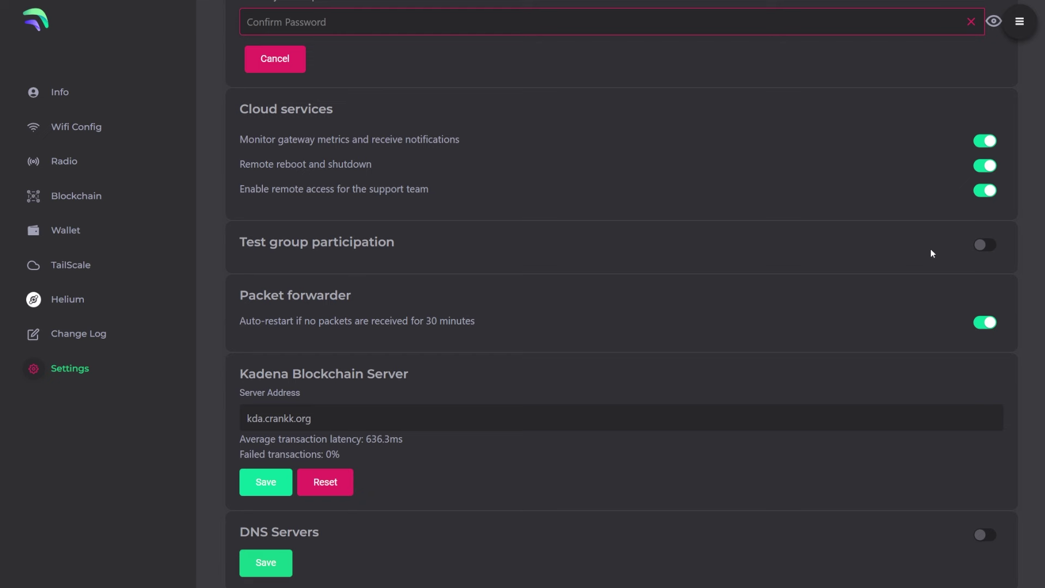
{"action": "left_click", "coordinate": [984, 244]}
{"action": "left_click", "coordinate": [420, 286]}
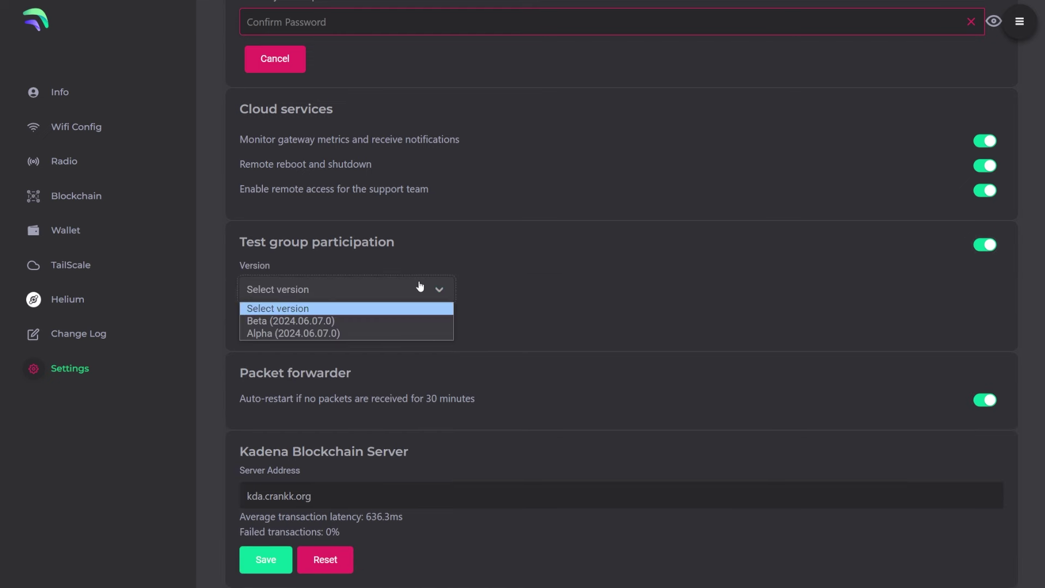
{"action": "left_click", "coordinate": [329, 320]}
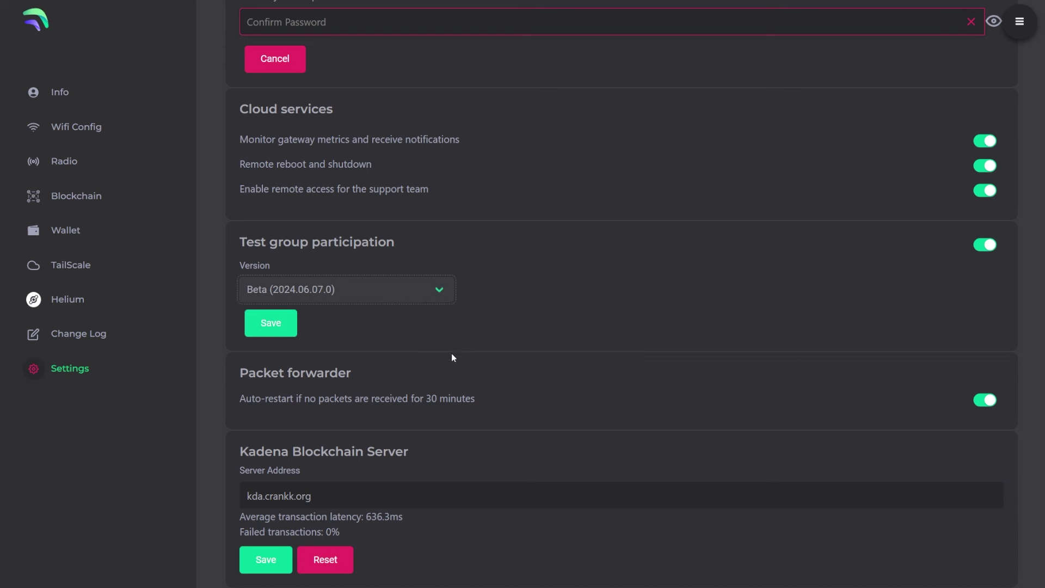
{"action": "left_click", "coordinate": [263, 329]}
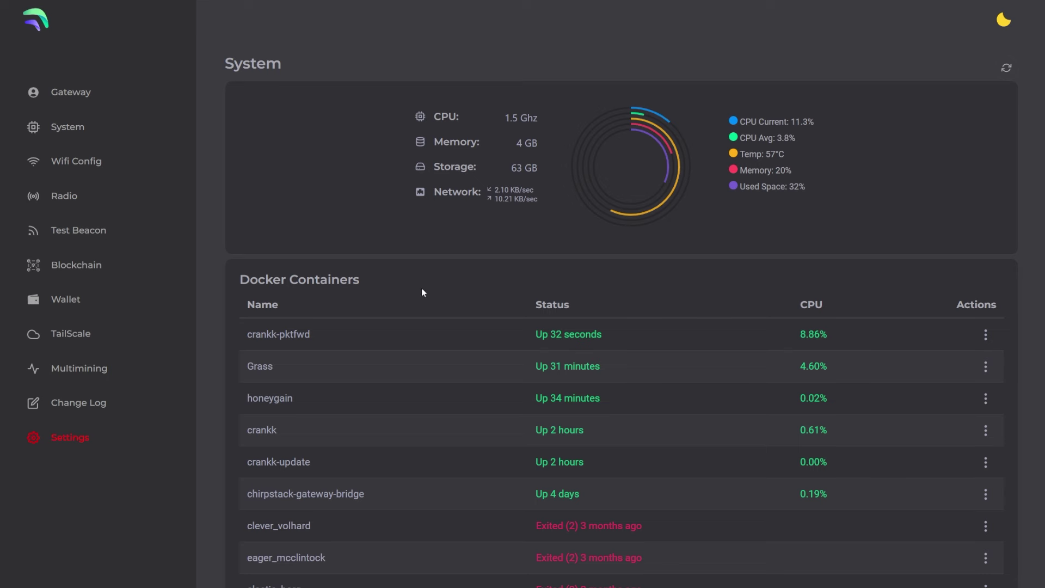
- Review the System page's hardware usage and Docker containers, and open the Multimining overview
{"action": "scroll", "coordinate": [309, 148], "scroll_direction": "down", "scroll_amount": 1}
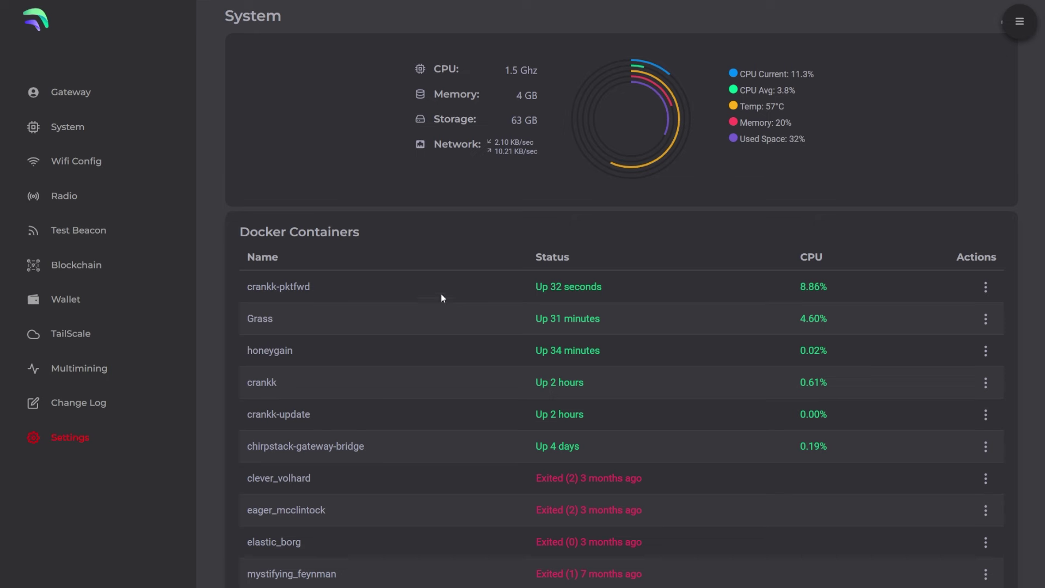
{"action": "scroll", "coordinate": [395, 283], "scroll_direction": "up", "scroll_amount": 1}
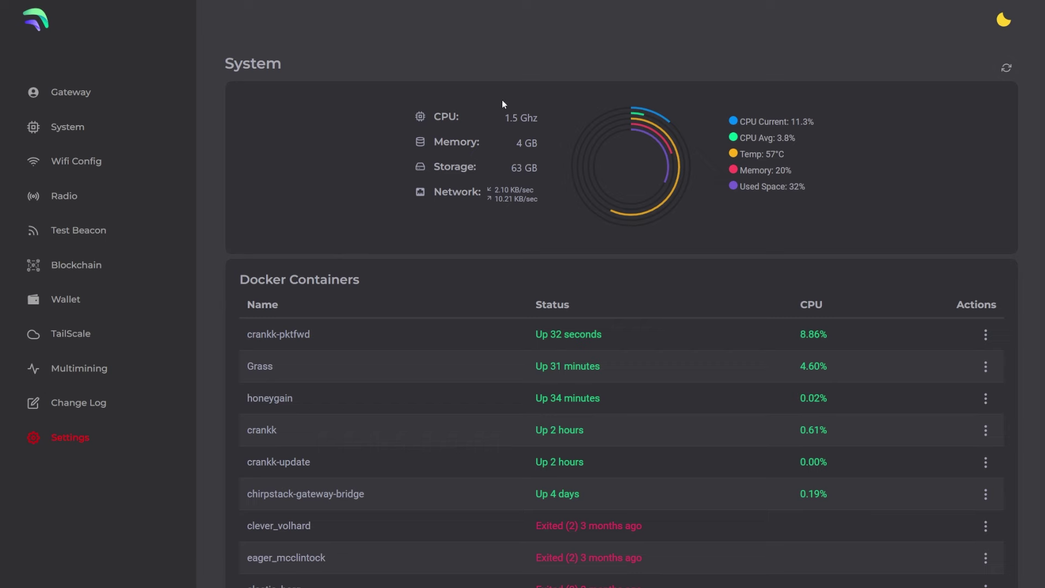
{"action": "left_click", "coordinate": [63, 374]}
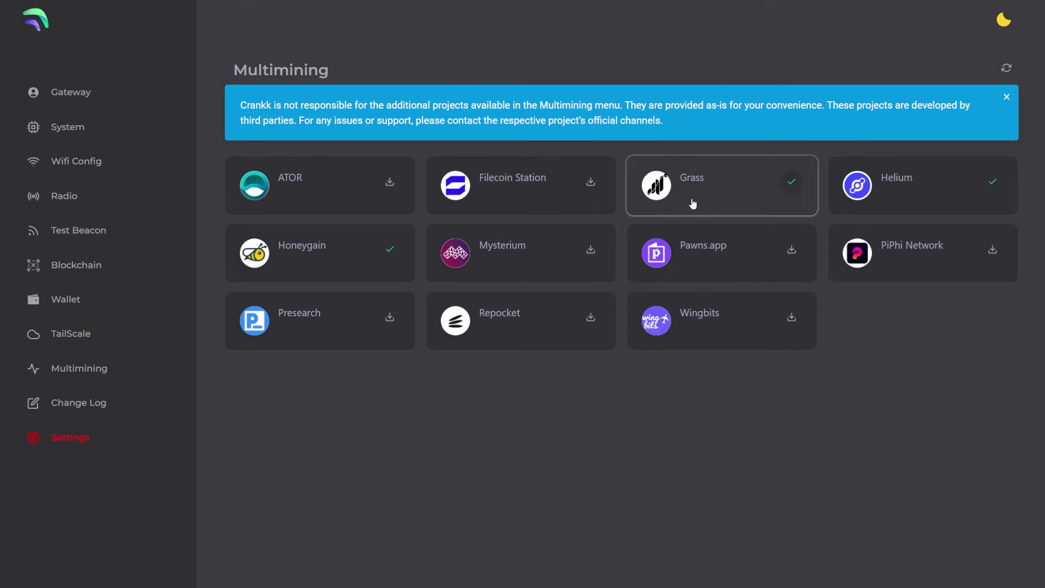
- Inspect the Grass project's Docker container and log, and return to the Multimining overview
{"action": "left_click", "coordinate": [693, 203]}
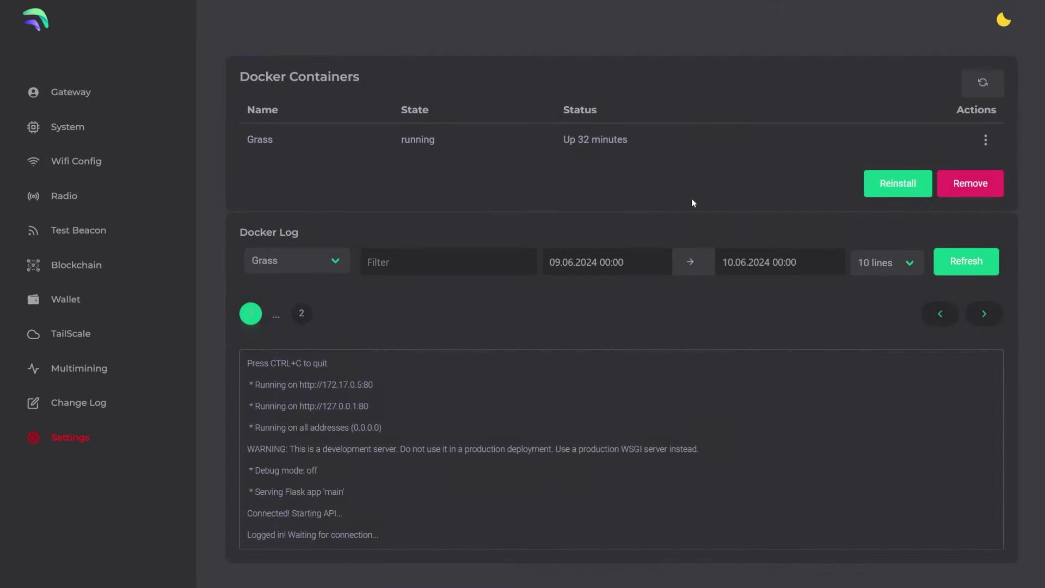
{"action": "left_click", "coordinate": [604, 261]}
{"action": "left_click", "coordinate": [788, 142]}
{"action": "left_click", "coordinate": [97, 375]}
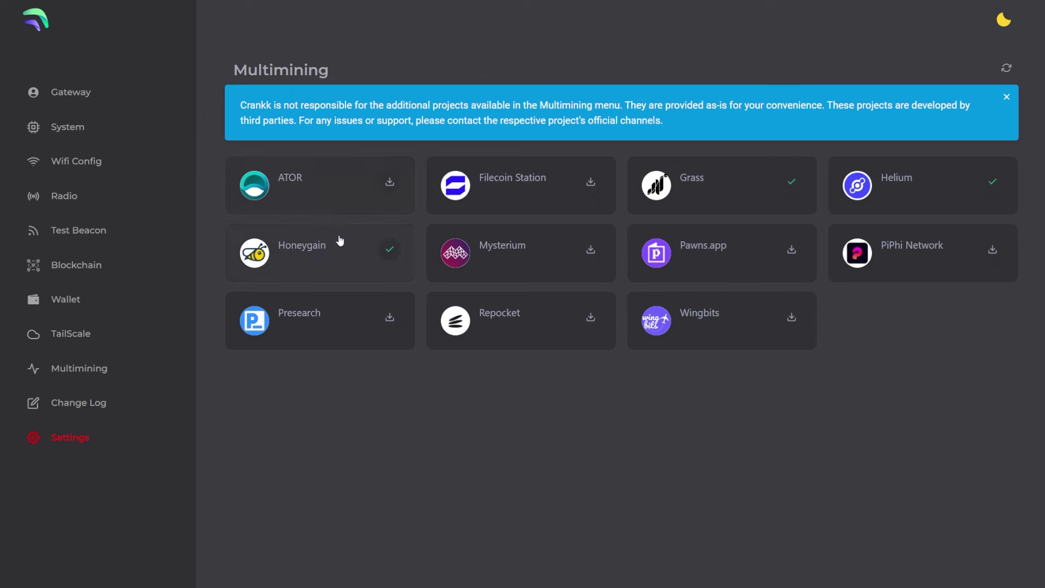
- View Honeygain's container and log as well as the Mysterium setup page, returning to the Multimining overview after each
{"action": "left_click", "coordinate": [323, 261]}
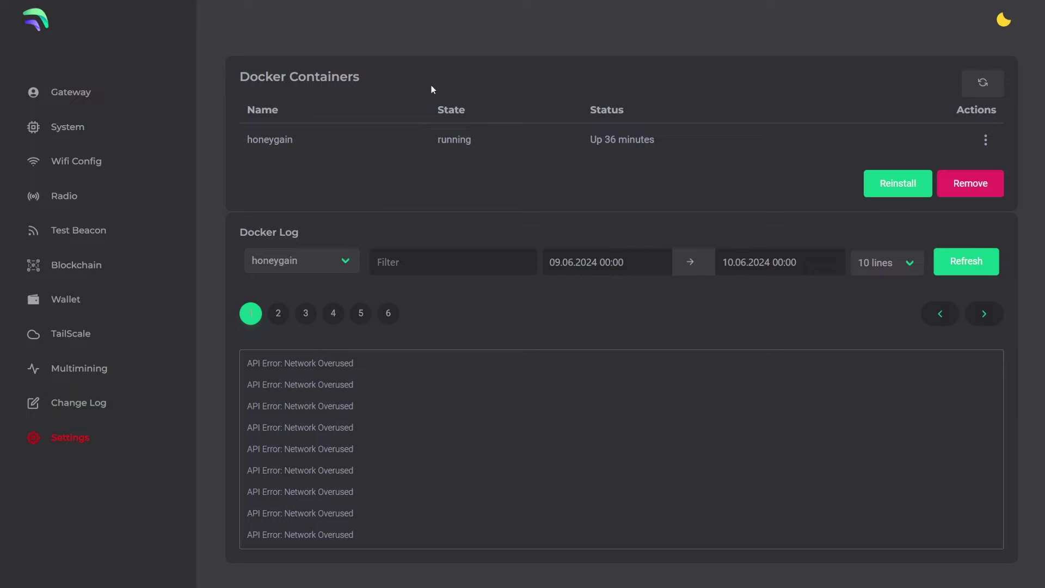
{"action": "left_click", "coordinate": [93, 375]}
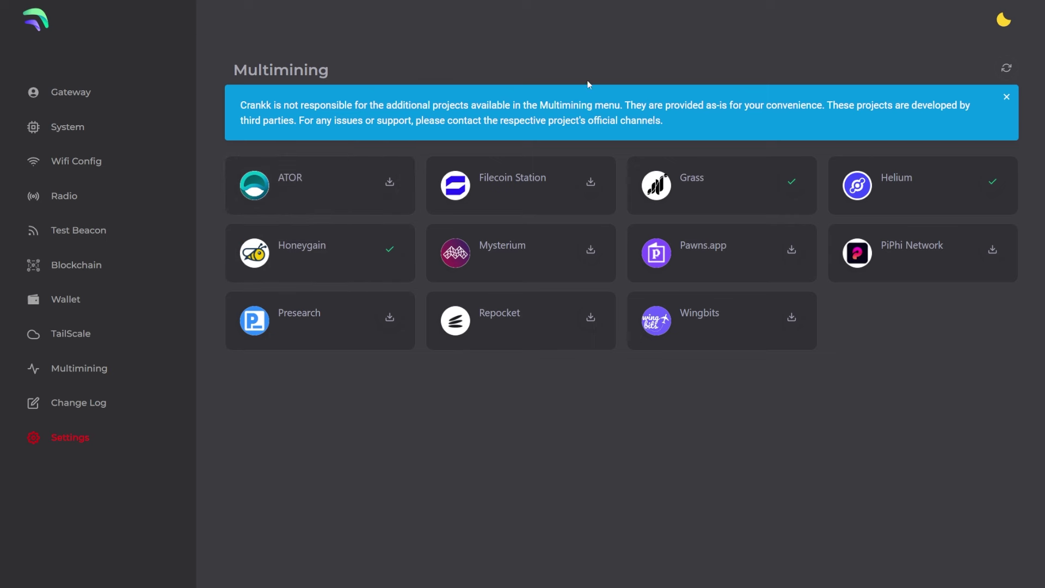
{"action": "left_click", "coordinate": [533, 256]}
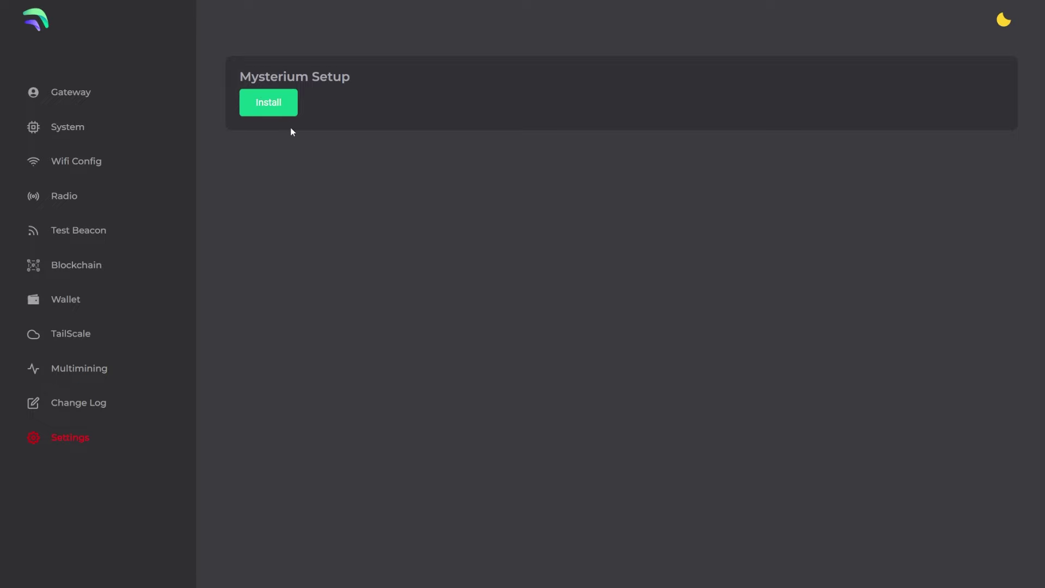
{"action": "left_click", "coordinate": [98, 374]}
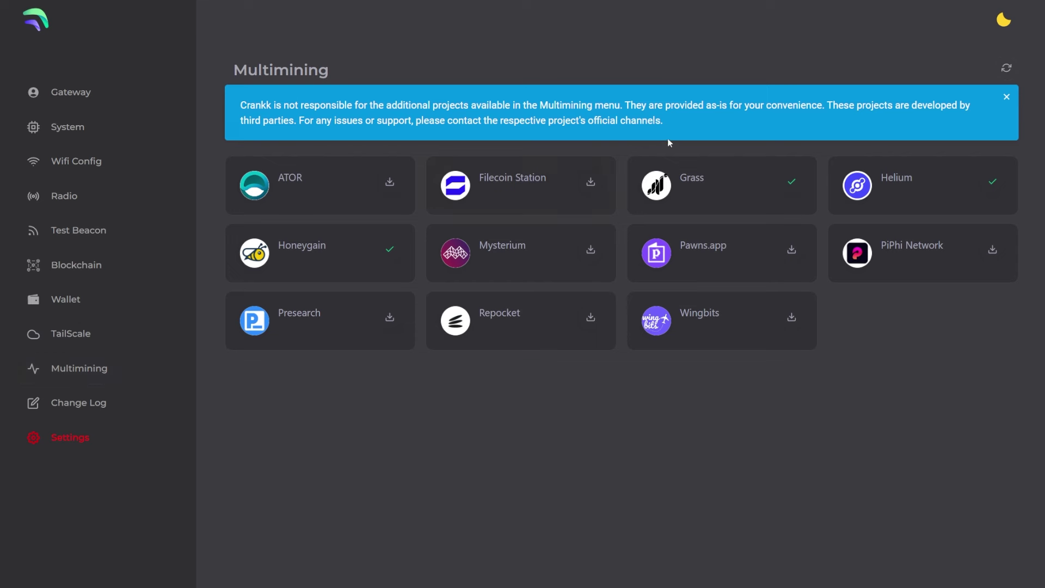
- Open the Pawns.app setup page from the Multimining overview and go to the Pawns.app website using the name in its heading
{"action": "left_click", "coordinate": [730, 246]}
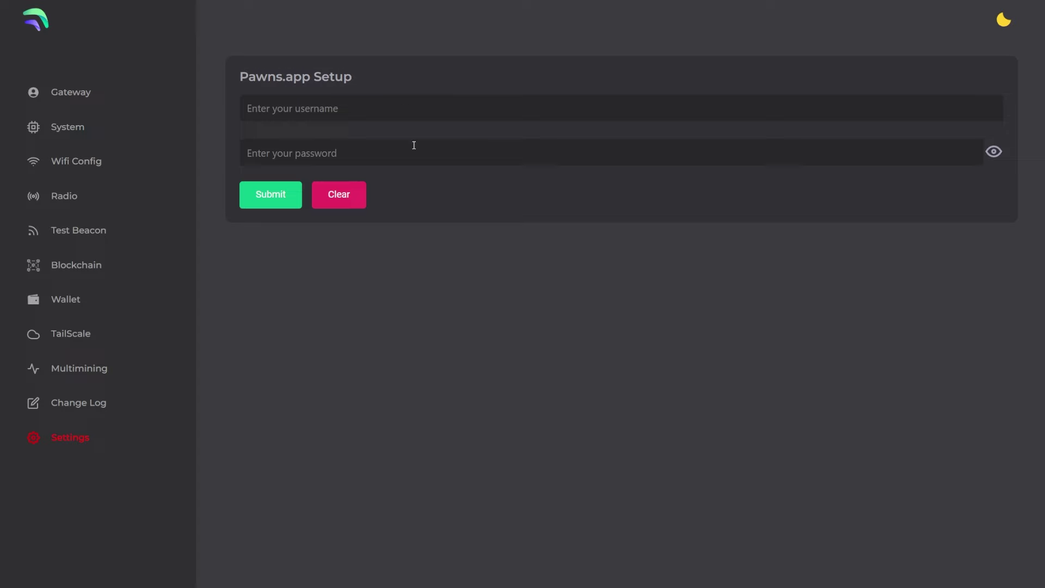
{"action": "left_click", "coordinate": [404, 97]}
{"action": "left_click_drag", "start_coordinate": [310, 81], "coordinate": [233, 79]}
{"action": "right_click", "coordinate": [272, 76]}
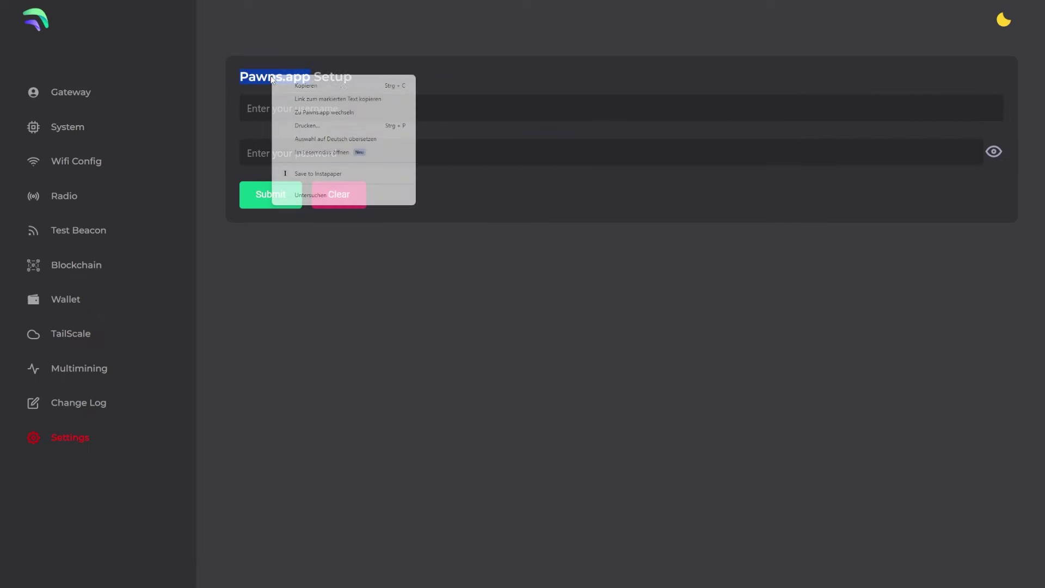
{"action": "left_click", "coordinate": [357, 114]}
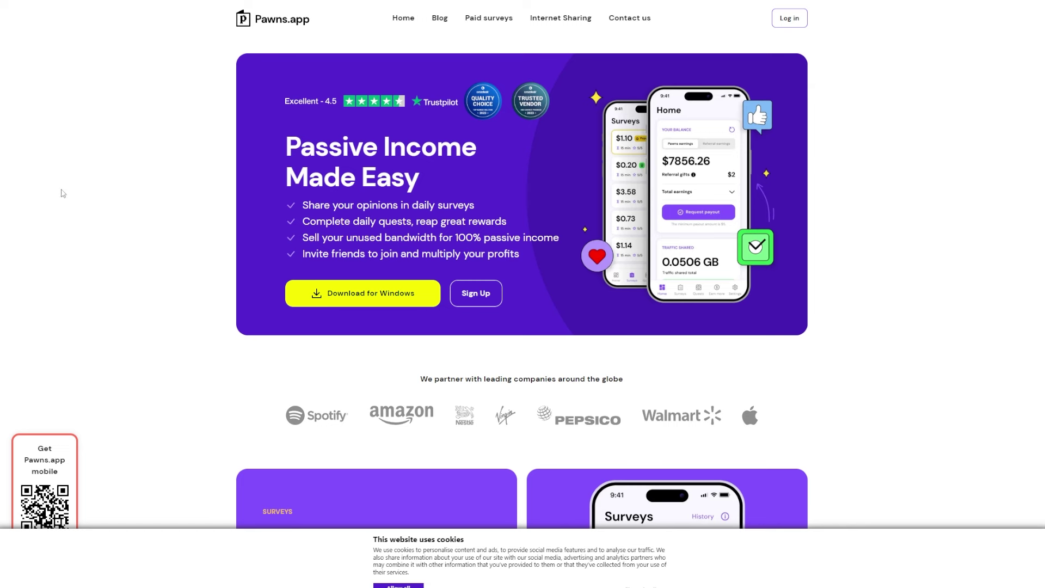
- Look through the Pawns.app website's surveys and internet sharing sections, and return to the Multimining overview in the Crankk dashboard
{"action": "scroll", "coordinate": [125, 194], "scroll_direction": "down", "scroll_amount": 3}
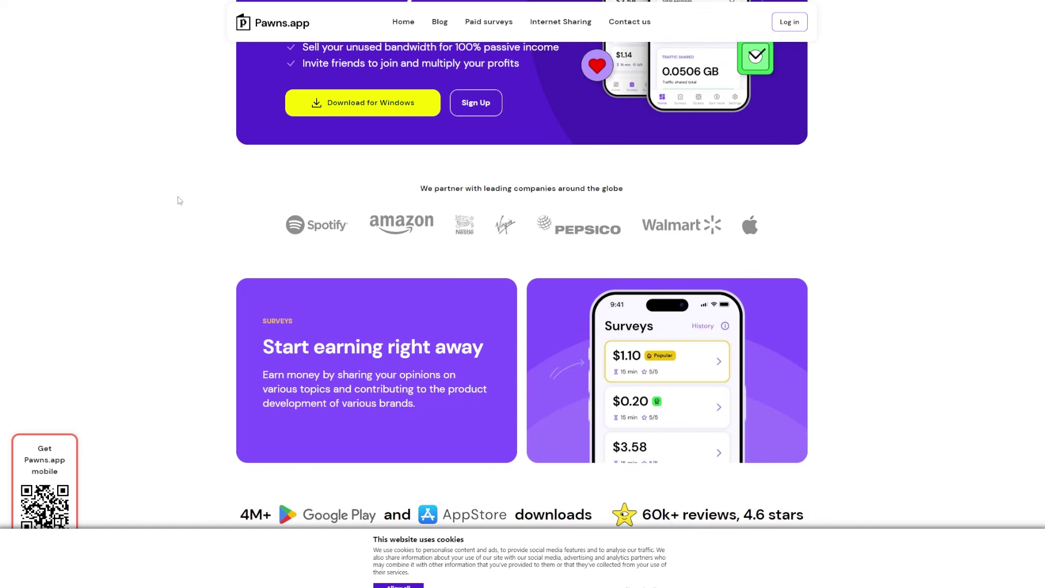
{"action": "scroll", "coordinate": [180, 203], "scroll_direction": "down", "scroll_amount": 3}
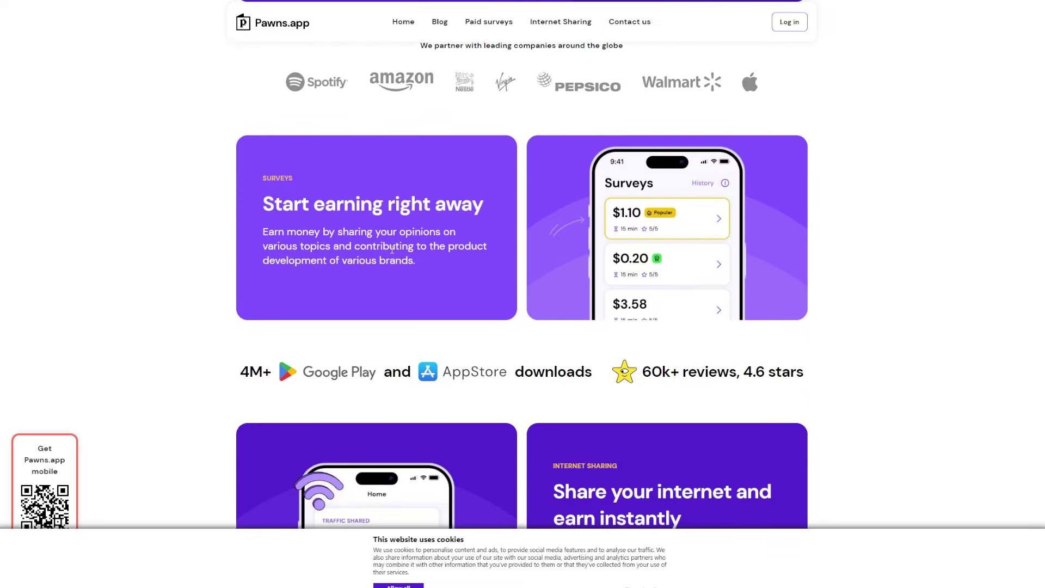
{"action": "scroll", "coordinate": [314, 242], "scroll_direction": "down", "scroll_amount": 4}
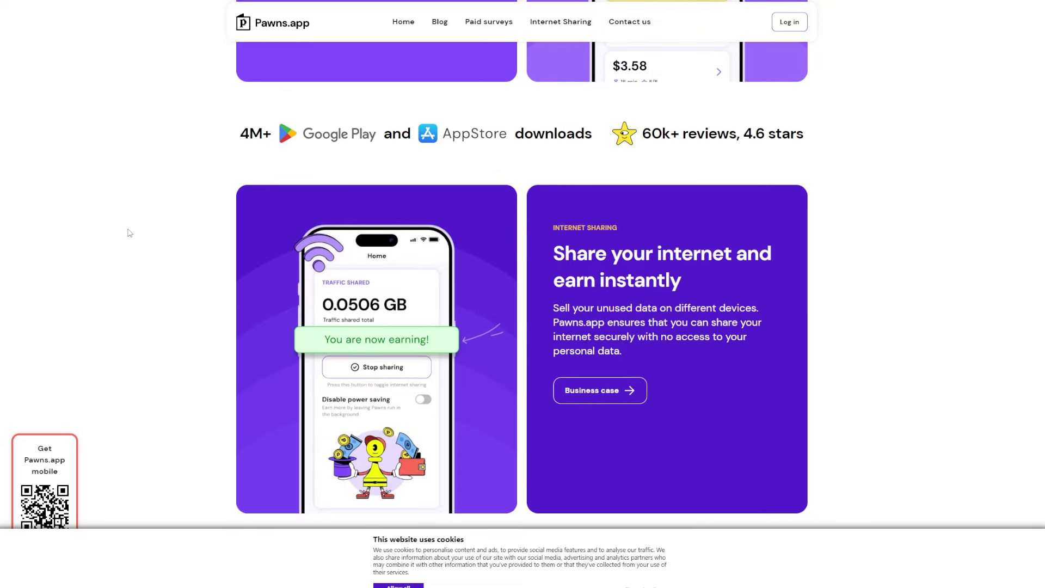
{"action": "scroll", "coordinate": [175, 277], "scroll_direction": "up", "scroll_amount": 12}
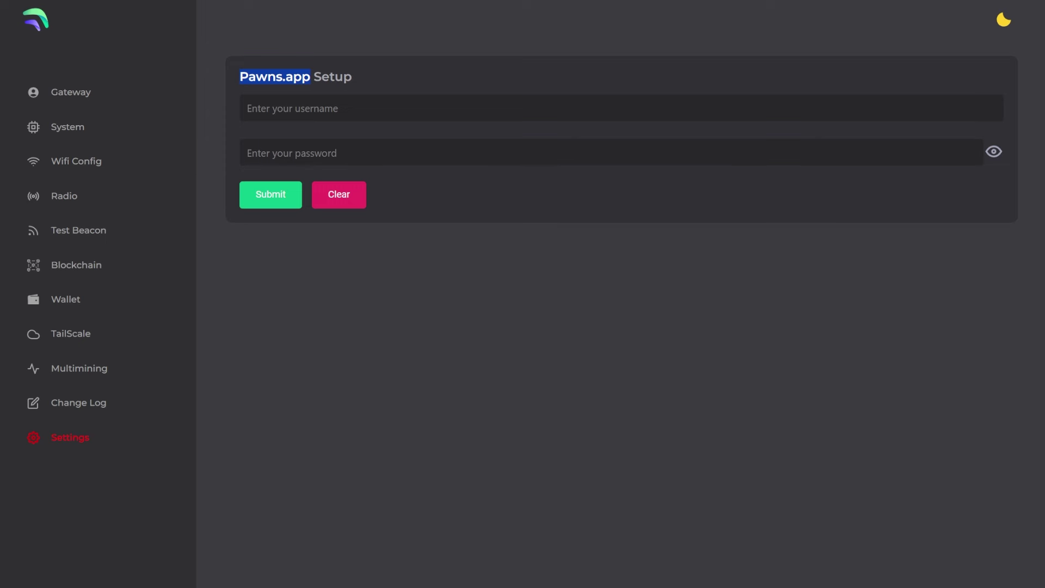
{"action": "left_click", "coordinate": [79, 369]}
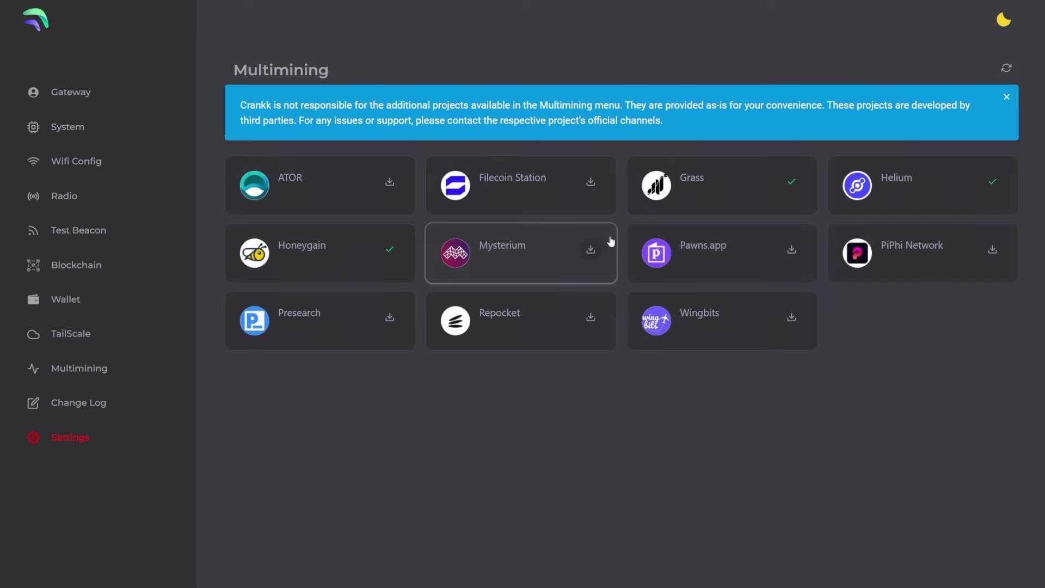